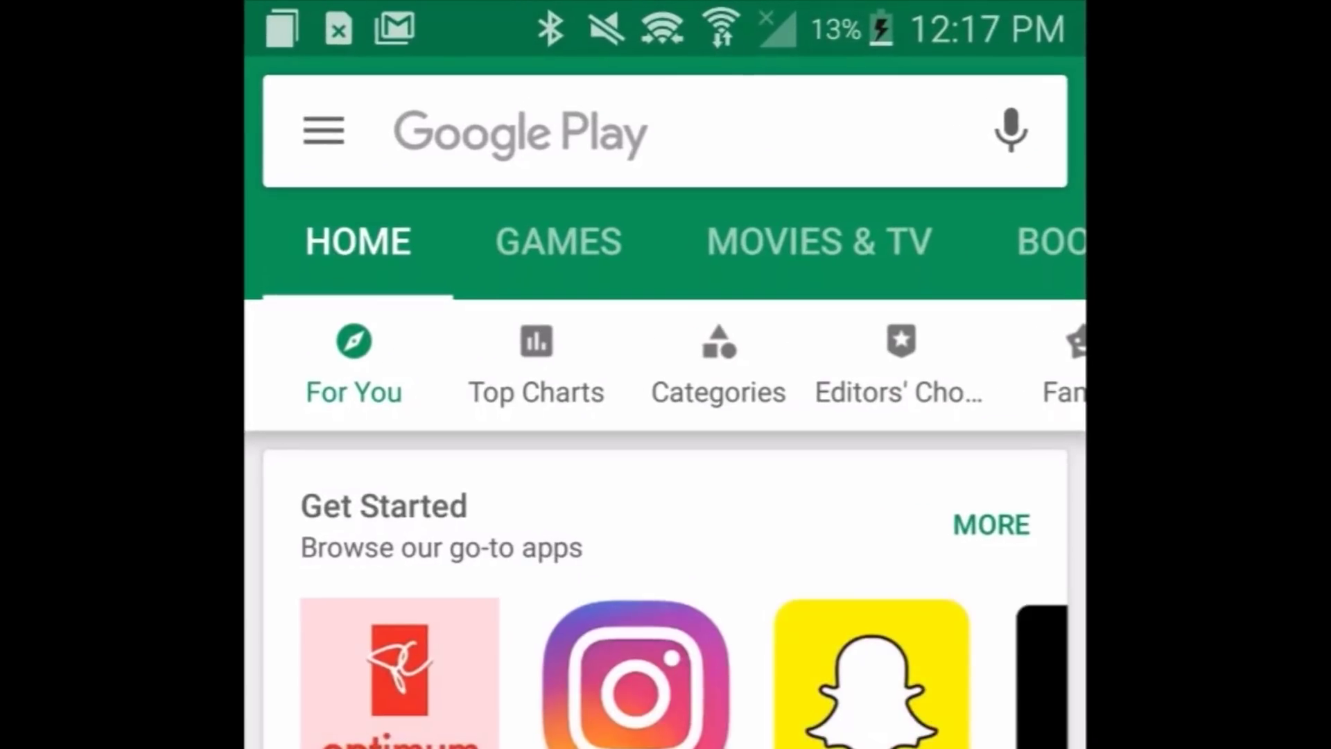
pyautogui.write('du recorder')
# Step: Search Play Store for 'du recorder' and expand the floating recorder bubble over its listing
pyautogui.press('Return')
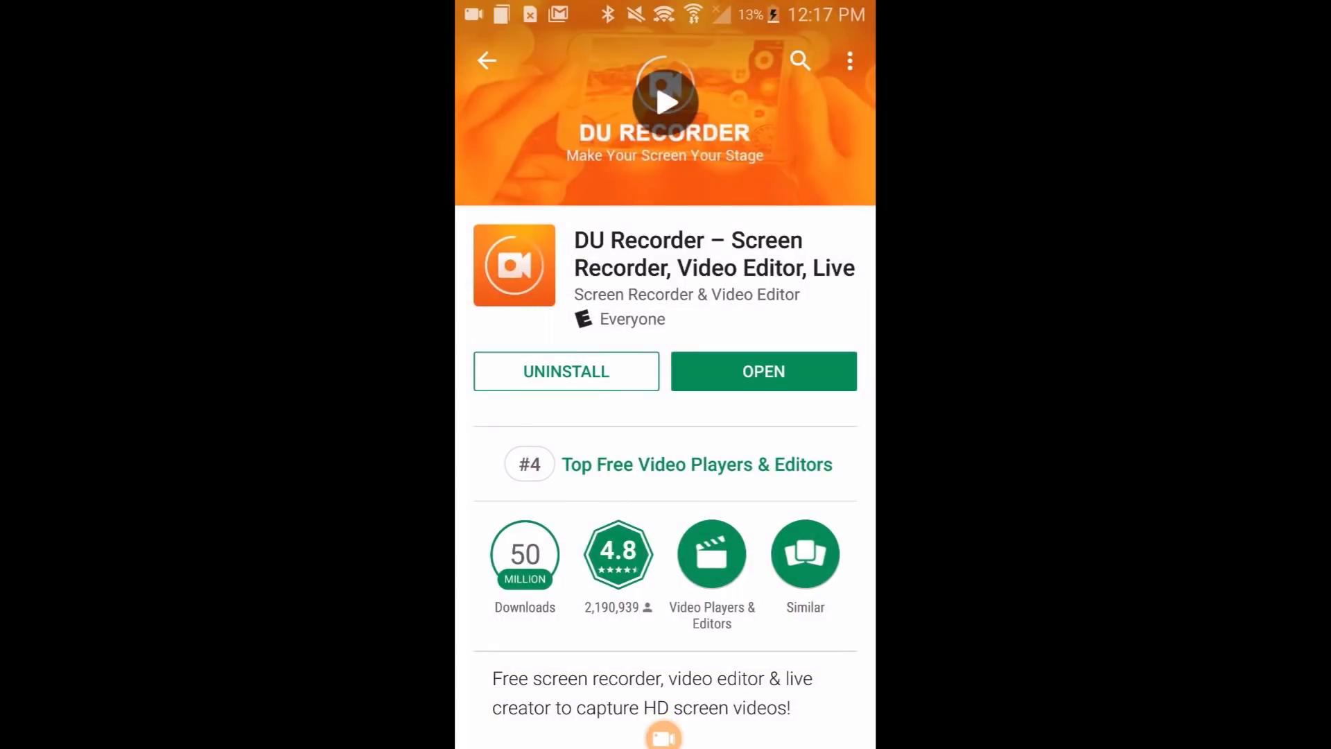
pyautogui.click(664, 736)
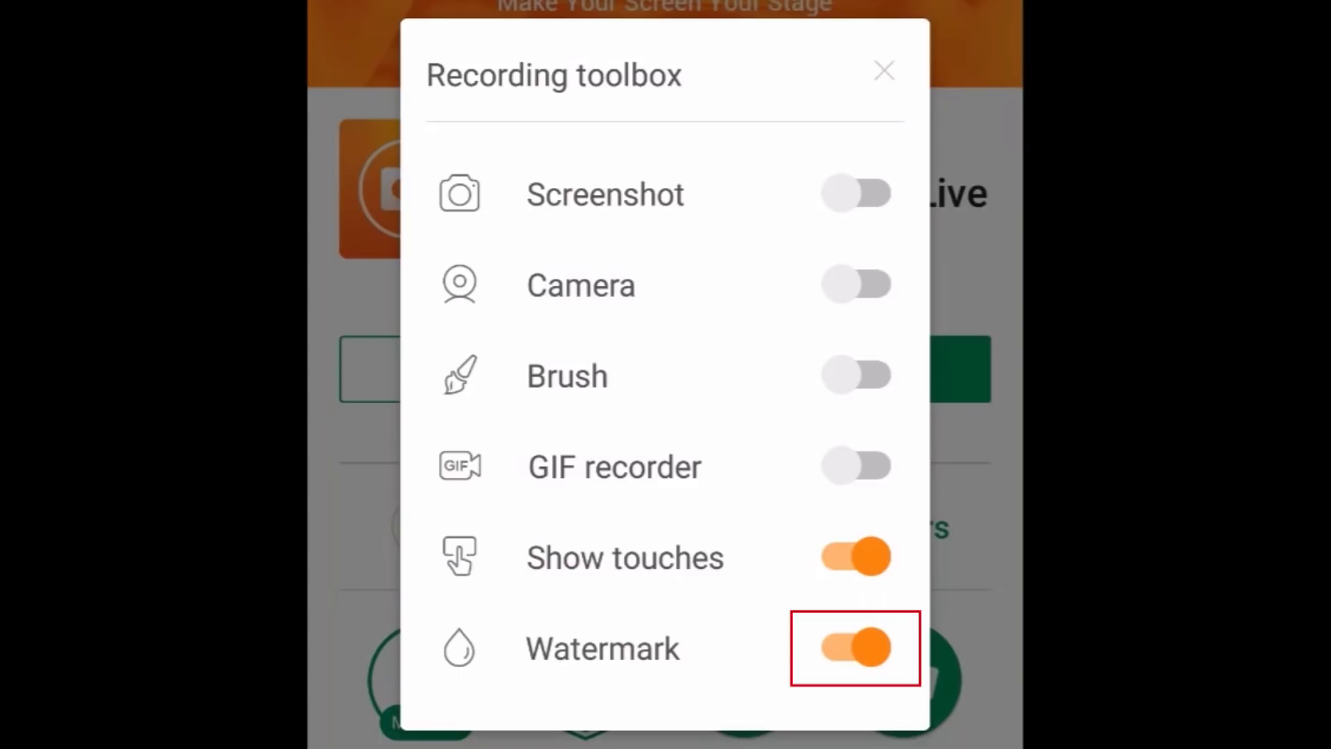
# Step: Toggle the Watermark option off in the DU Recorder toolbox
pyautogui.click(856, 648)
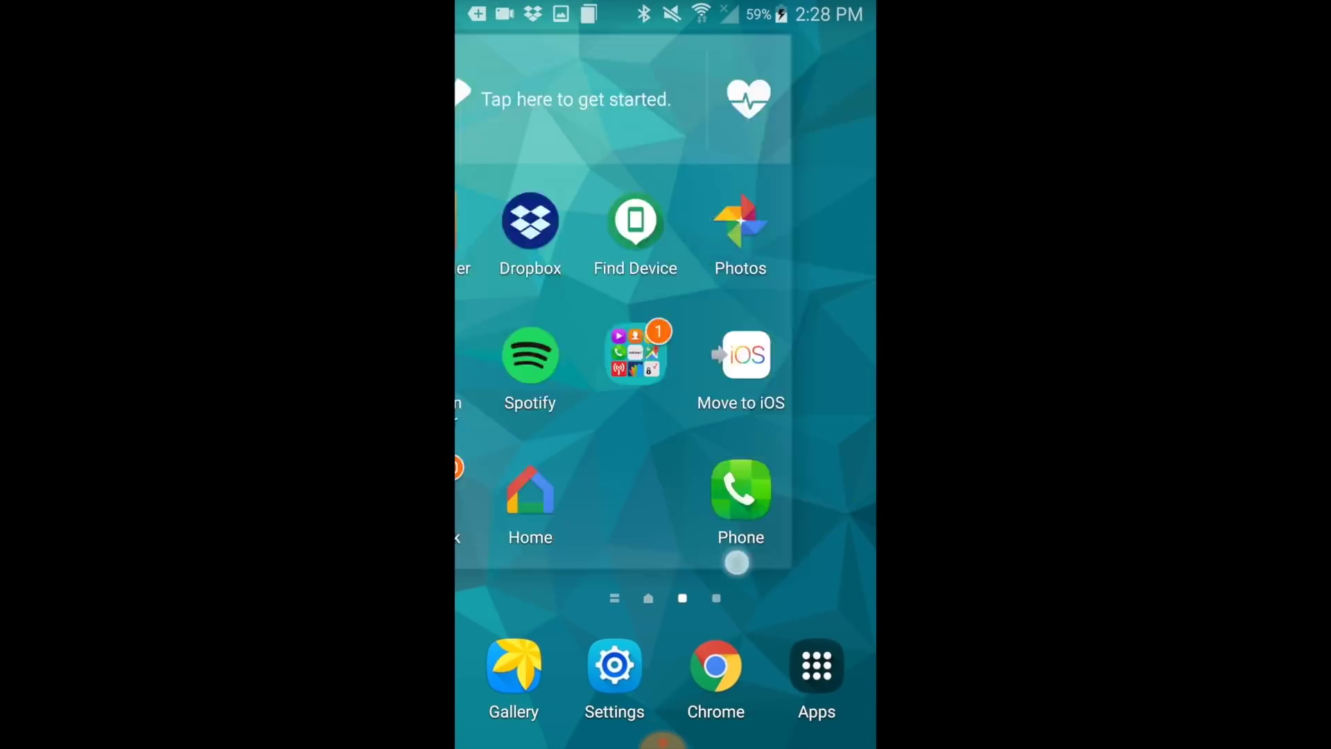
# Step: Swipe back to the main home page and stop the recording from the timer bubble
pyautogui.moveTo(680, 553); pyautogui.dragTo(829, 503)
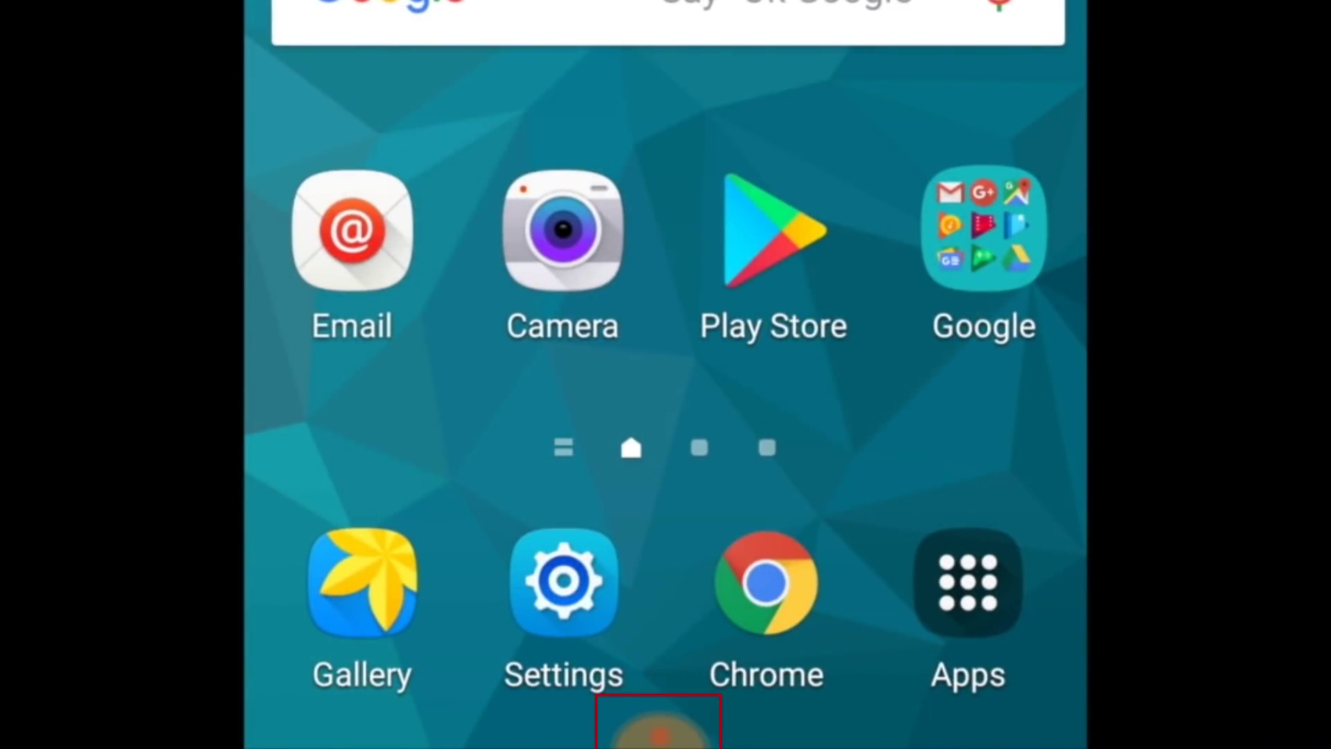
pyautogui.click(659, 730)
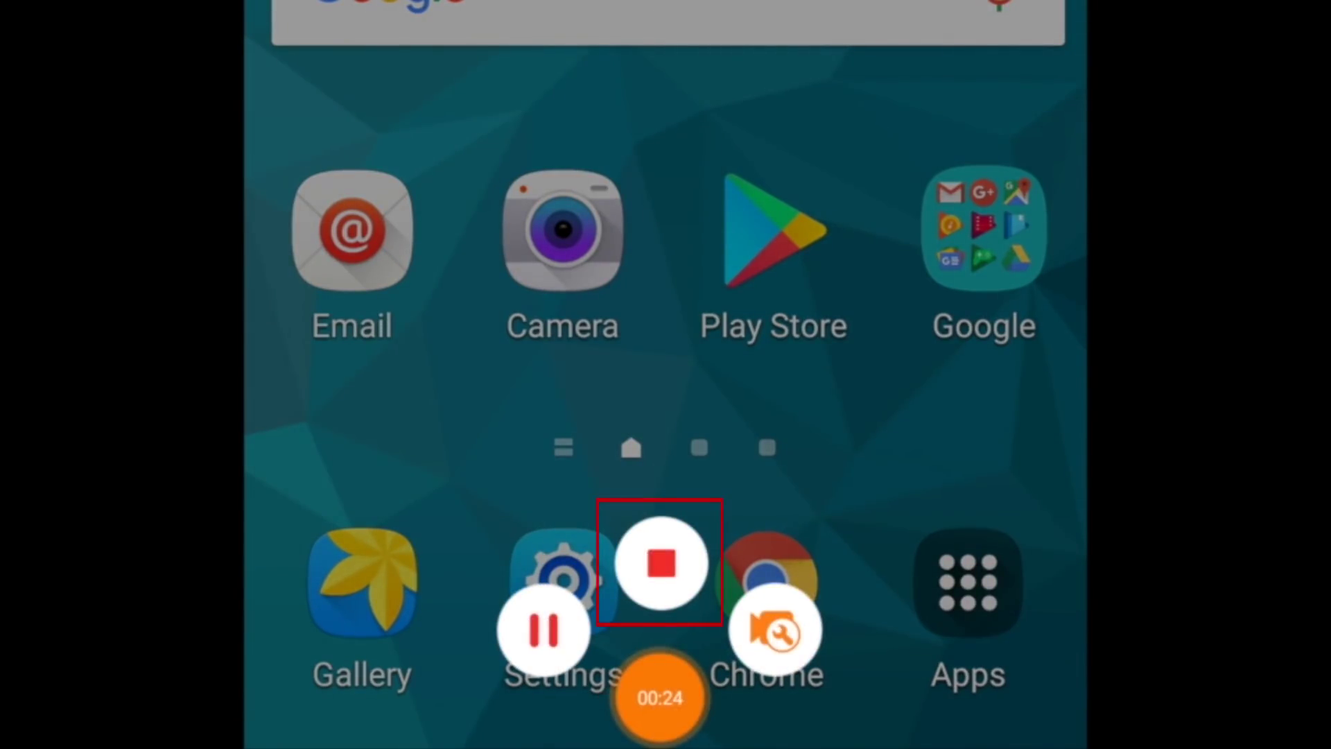
pyautogui.click(662, 562)
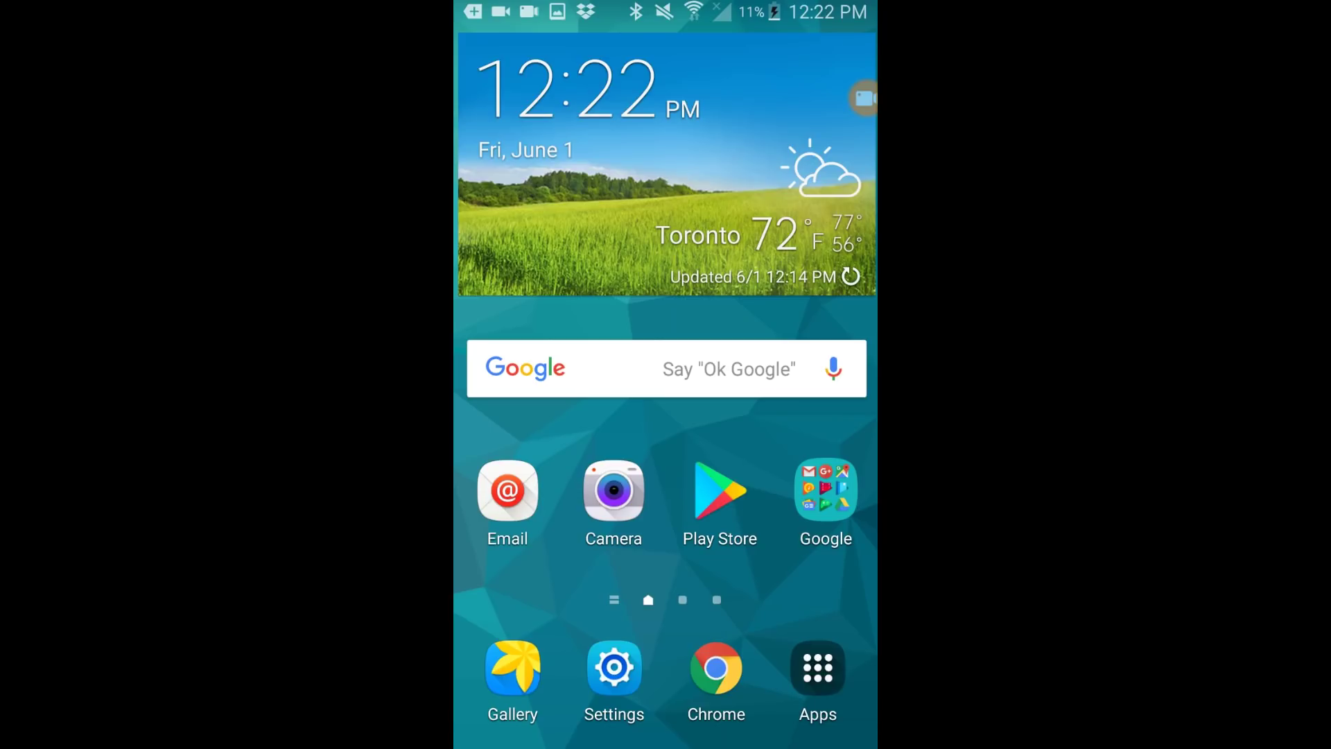
# Step: Drag the floating recorder bubble onto the X target to dismiss it
pyautogui.moveTo(864, 98)
pyautogui.mouseDown()
pyautogui.moveTo(807, 132)
pyautogui.moveTo(659, 350)
pyautogui.moveTo(665, 562)
pyautogui.mouseUp()
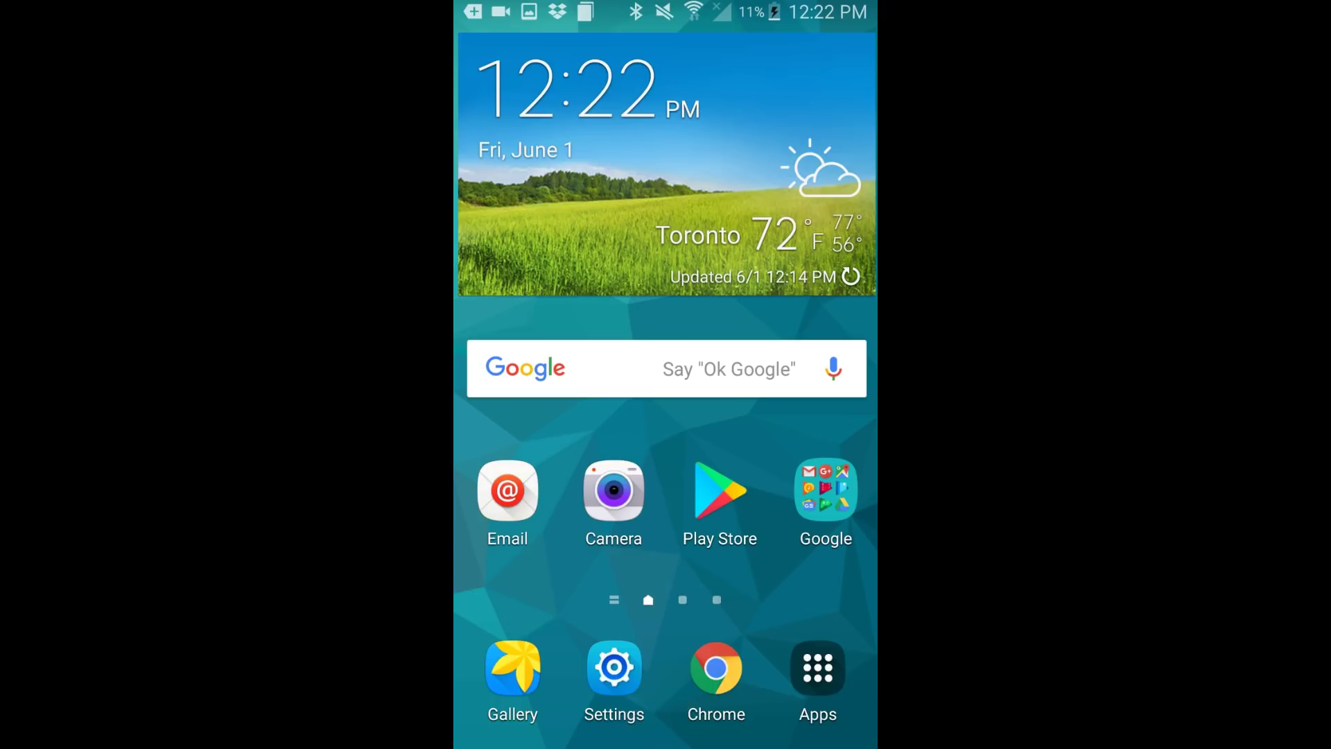